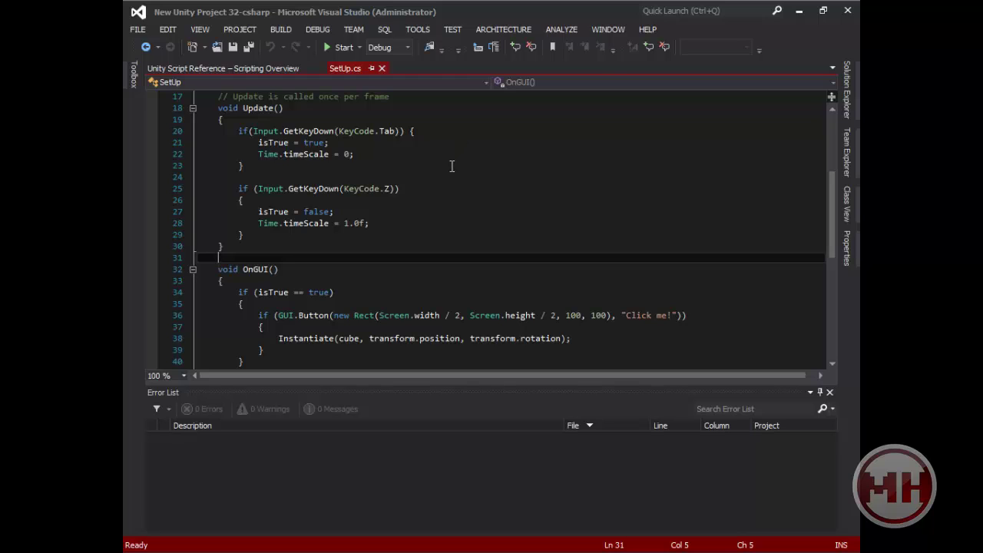
Look over the SetUp.cs Tab-check code in Visual Studio, then return to the Unity editor.
left_click(452, 166)
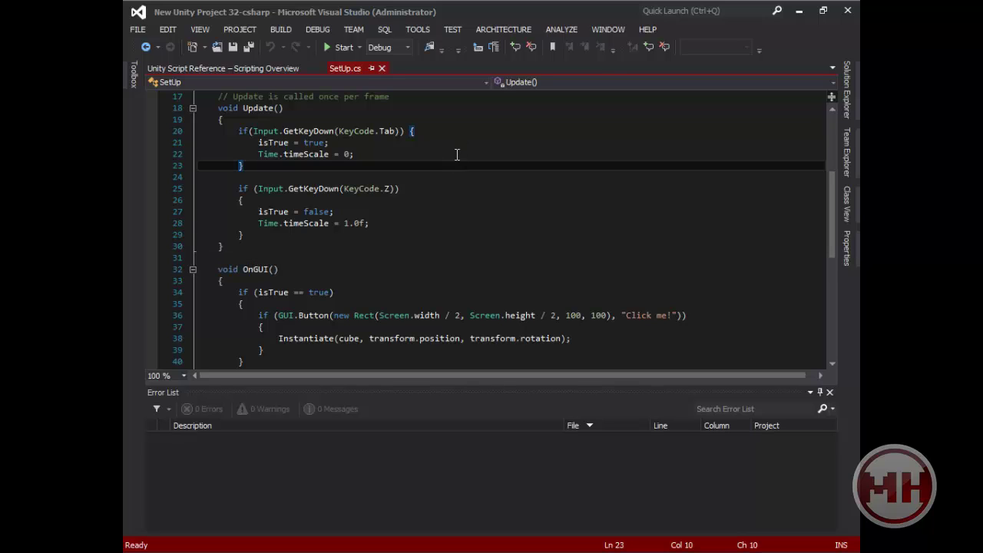
scroll(434, 268, "down", 3)
left_click_drag(201, 315, 213, 154)
scroll(516, 284, "down", 8)
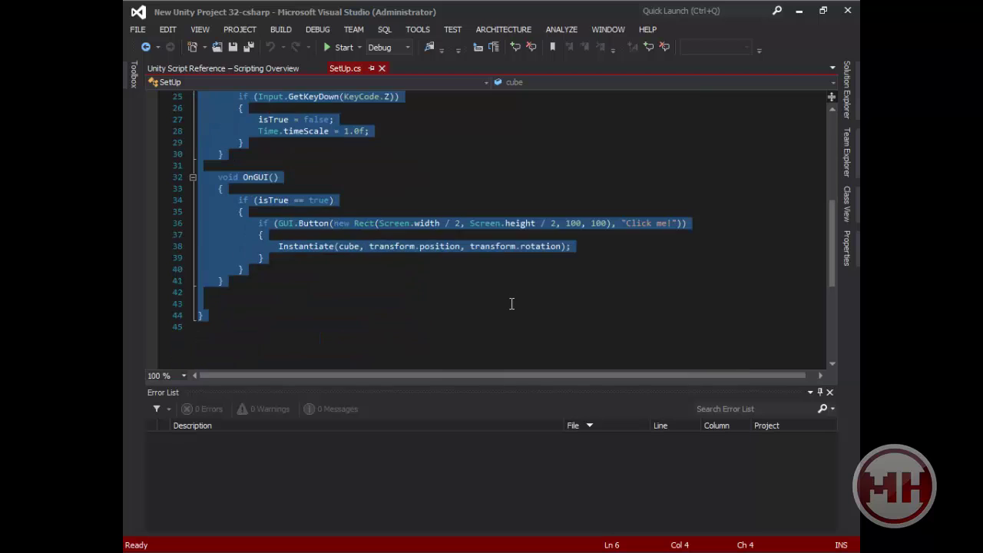
scroll(510, 304, "up", 6)
left_click(504, 303)
scroll(504, 304, "down", 3)
scroll(504, 300, "up", 4)
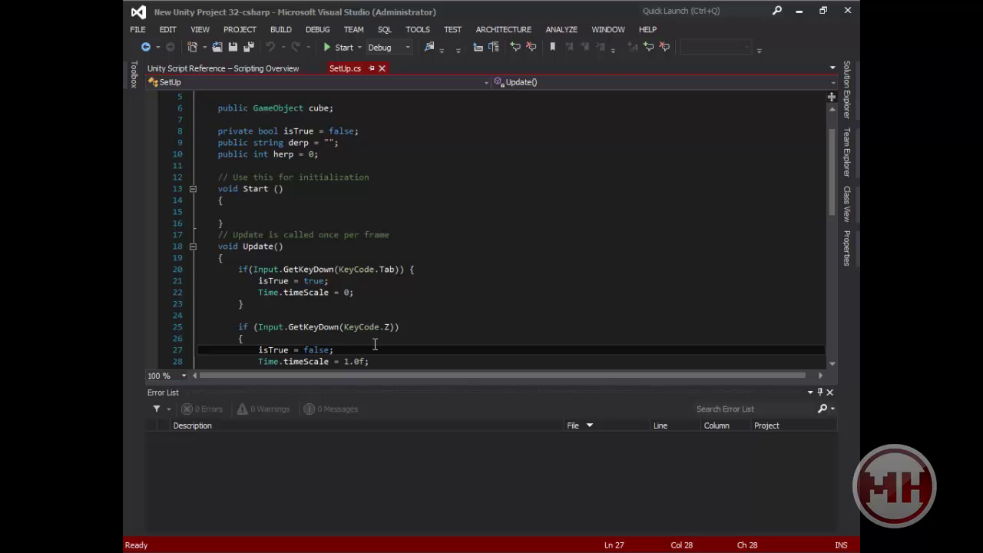
scroll(374, 333, "down", 7)
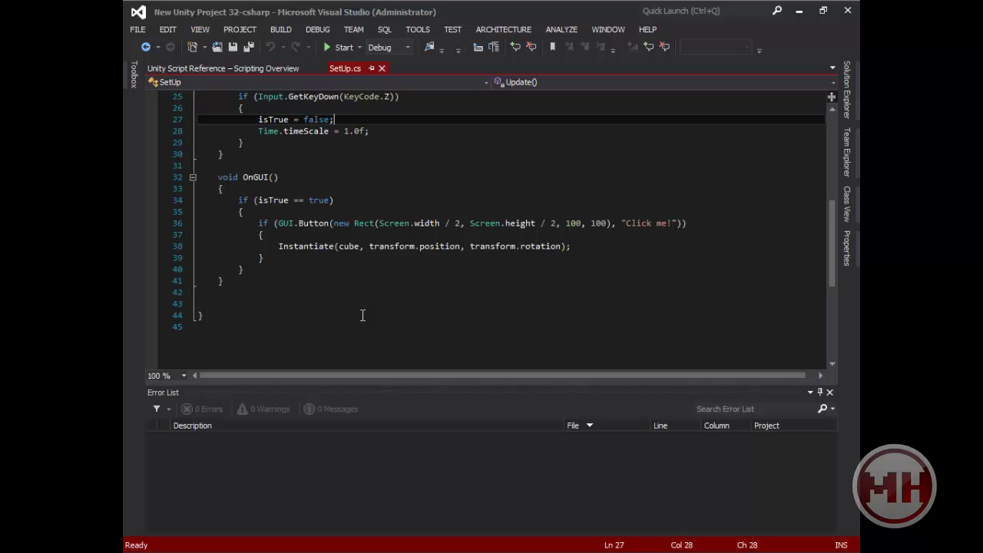
scroll(359, 317, "up", 3)
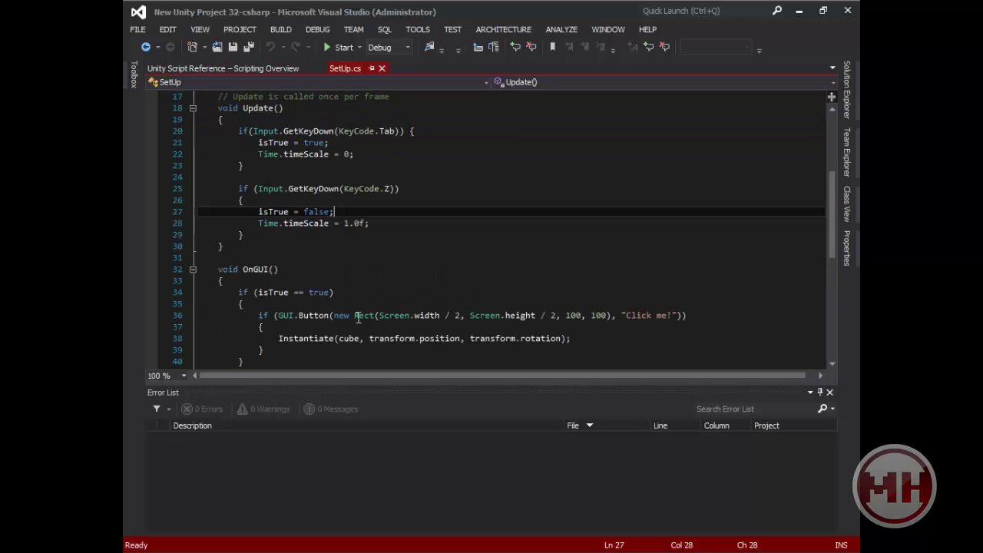
key("alt+Tab")
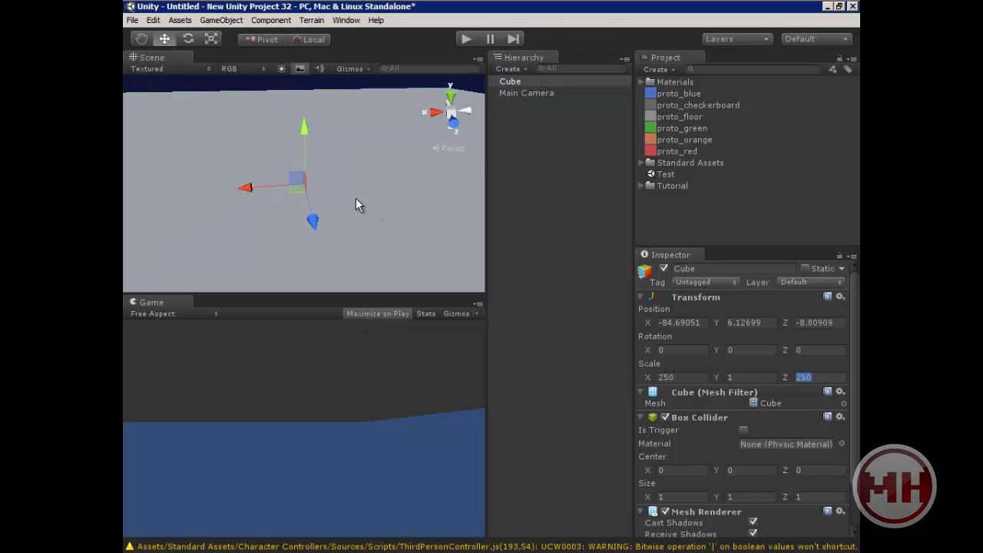
Set the Cube's Transform Scale to X 250, Y 1, Z 250.
scroll(392, 246, "down", 5)
mouse_move(373, 268)
left_mouse_down("alt")
mouse_move(368, 223)
mouse_move(373, 257)
left_mouse_up("alt")
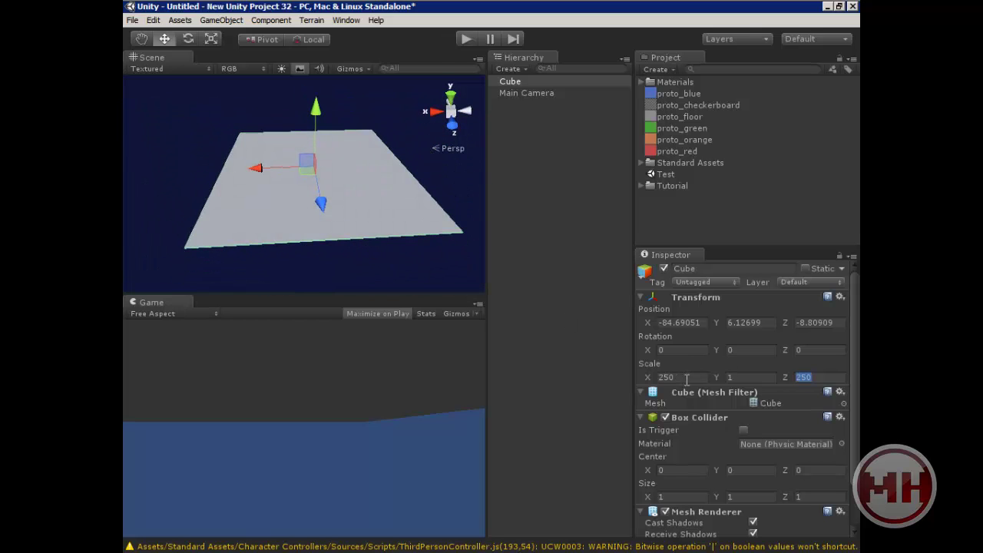
left_click(686, 377)
type("ff")
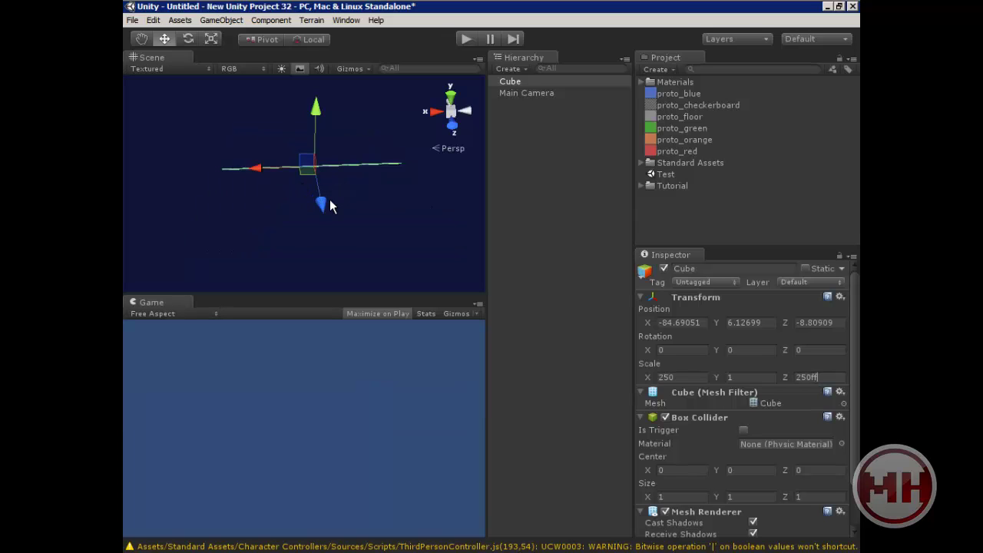
right_click_drag(329, 204, 394, 252)
key("Return")
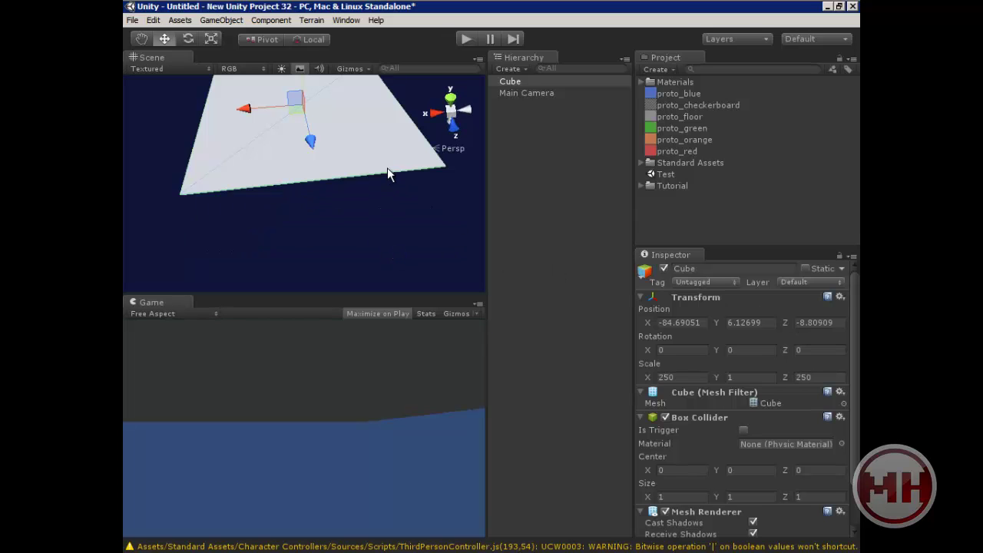
Reselect the Cube and frame the flat plane, tilting the view toward its horizon.
left_click(535, 175)
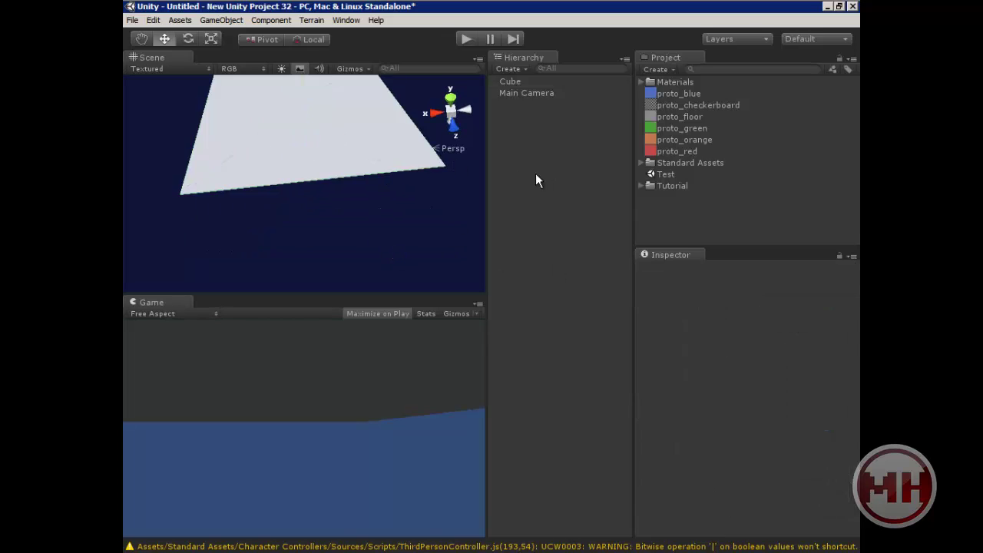
left_click(510, 81)
key("f")
scroll(305, 211, "up", 5)
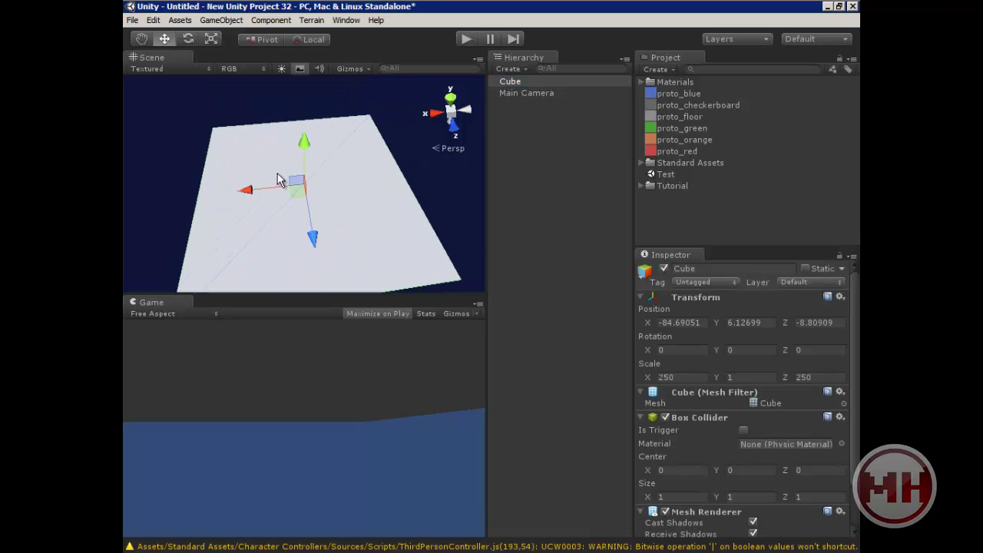
scroll(311, 171, "up", 3)
right_click_drag(331, 182, 352, 149)
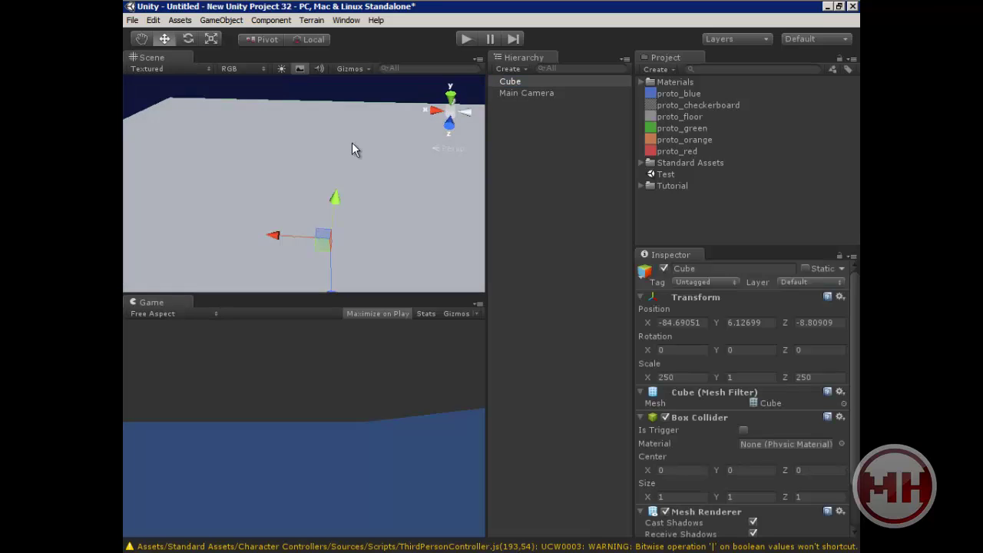
Drag the proto_blue material from the Materials folder onto the floor plane, then reselect the Cube.
left_click(685, 151)
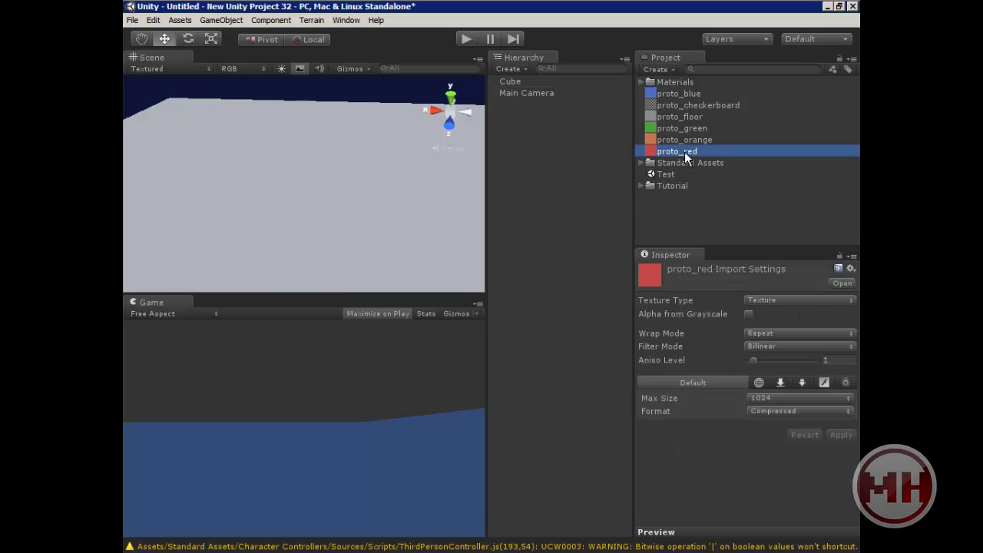
left_click_drag(684, 93, 356, 199)
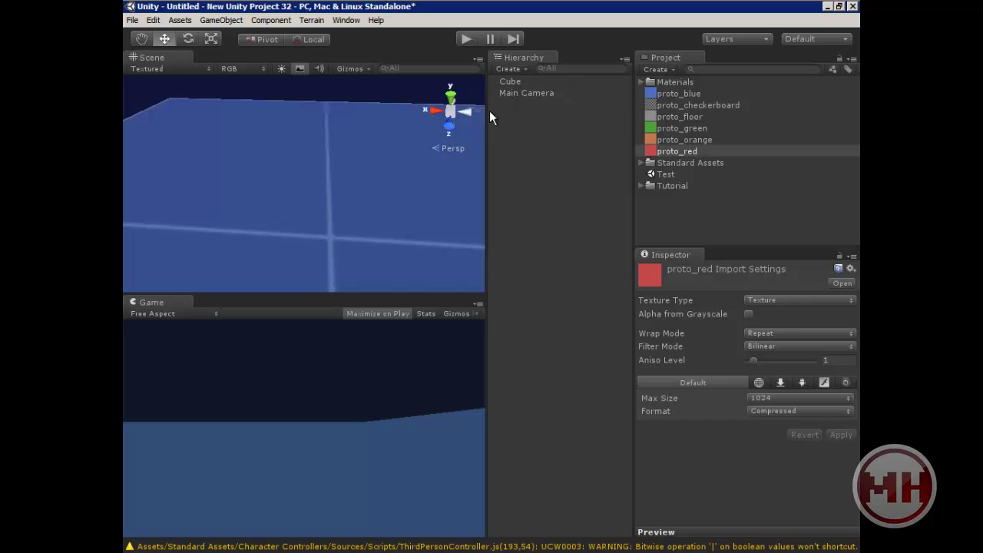
scroll(360, 228, "down", 5)
right_click_drag(362, 234, 387, 197)
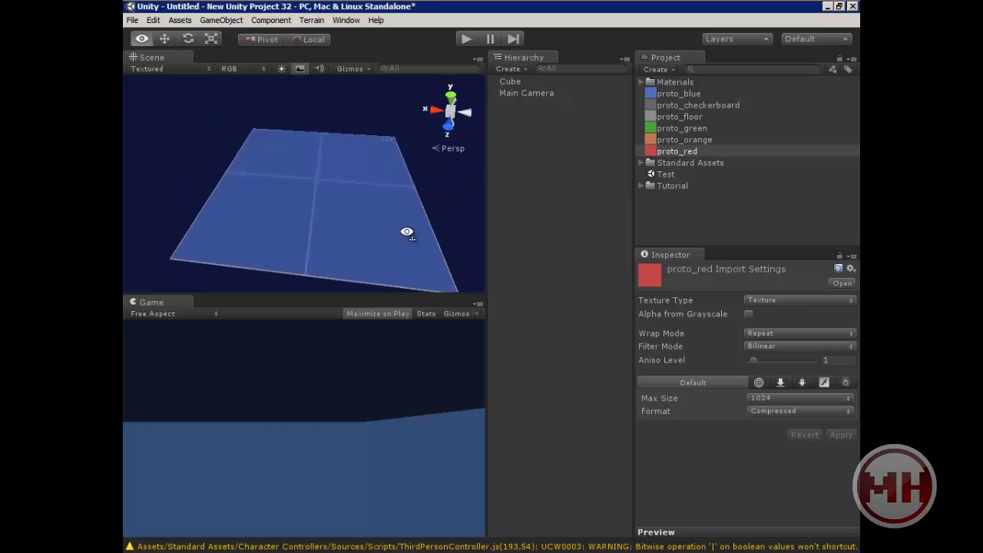
scroll(377, 197, "up", 8)
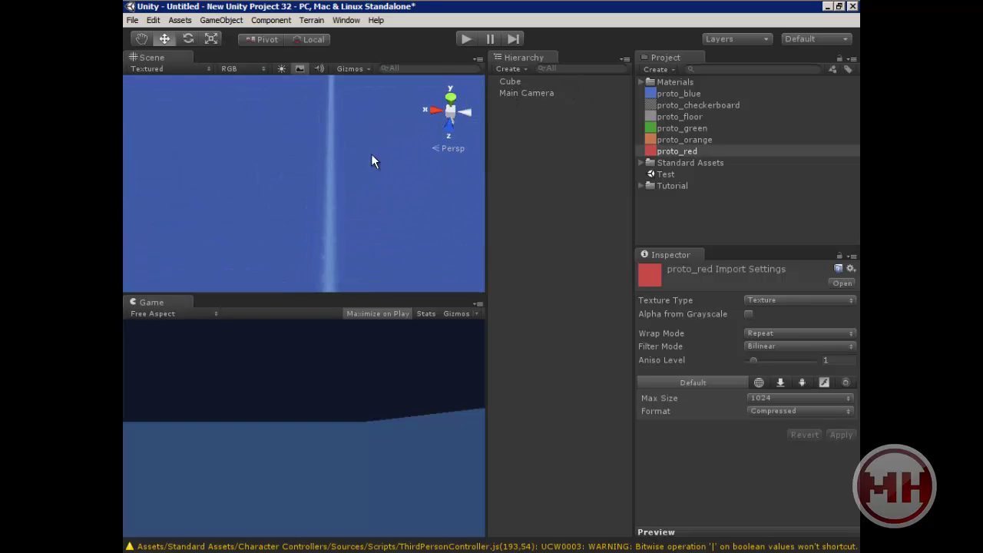
right_click_drag(371, 162, 336, 135)
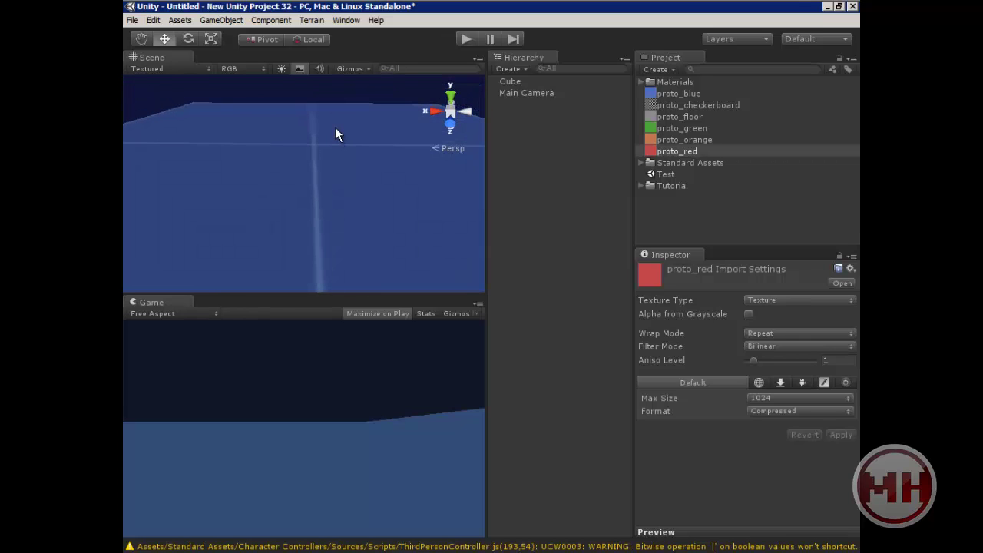
left_click(509, 81)
scroll(681, 416, "down", 6)
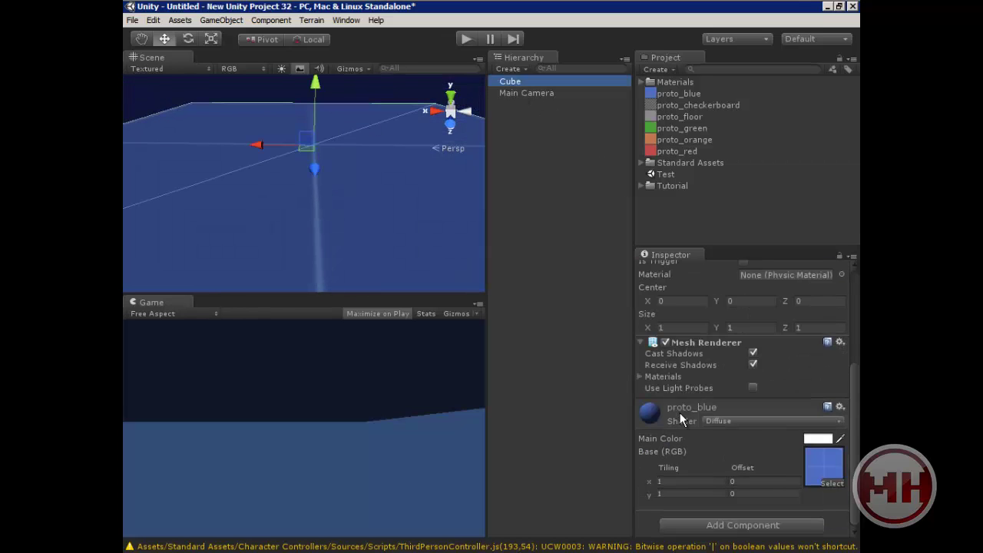
Set the proto_blue material's Tiling X and Y to 512, then view the dense grid from above.
left_click(688, 483)
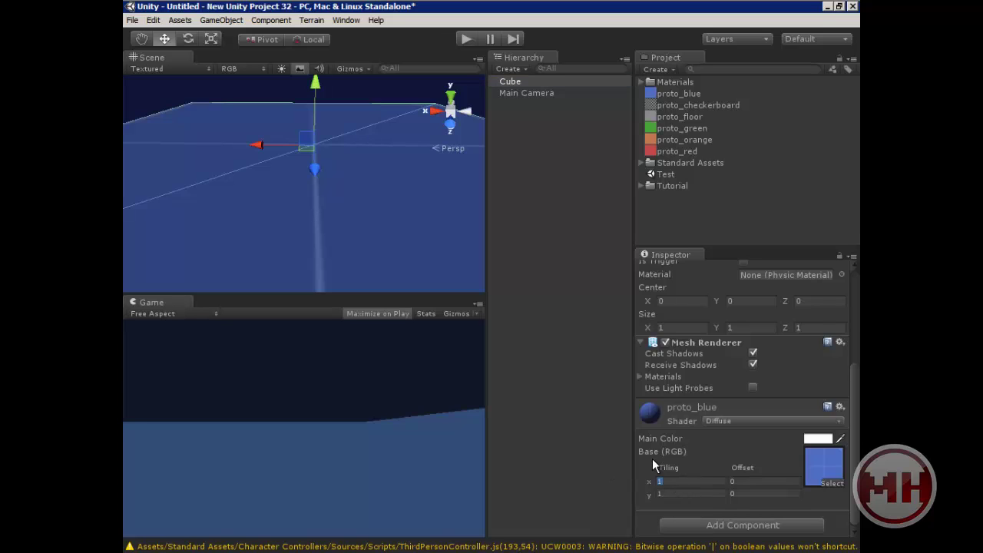
type("512")
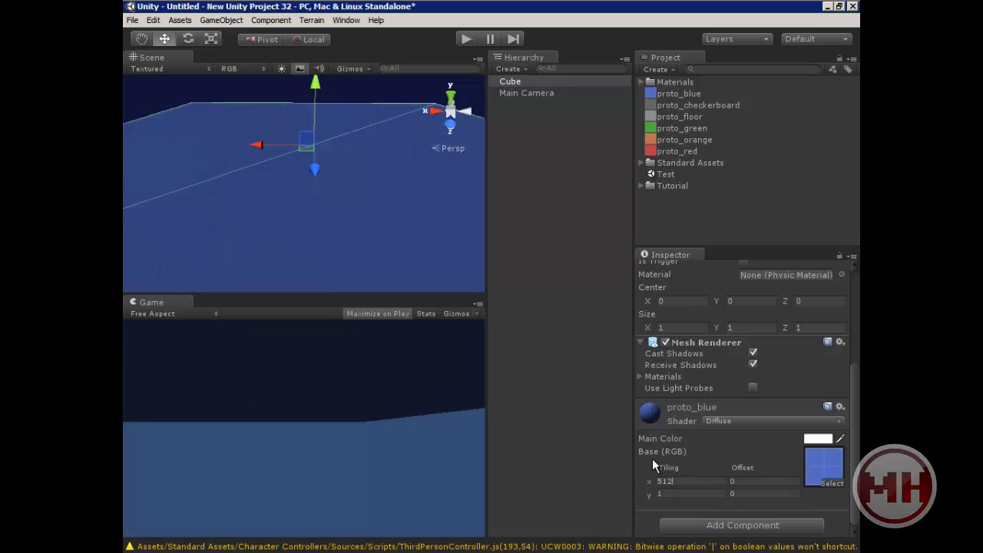
key("Tab")
key("Tab")
key("Tab")
scroll(652, 459, "up", 5)
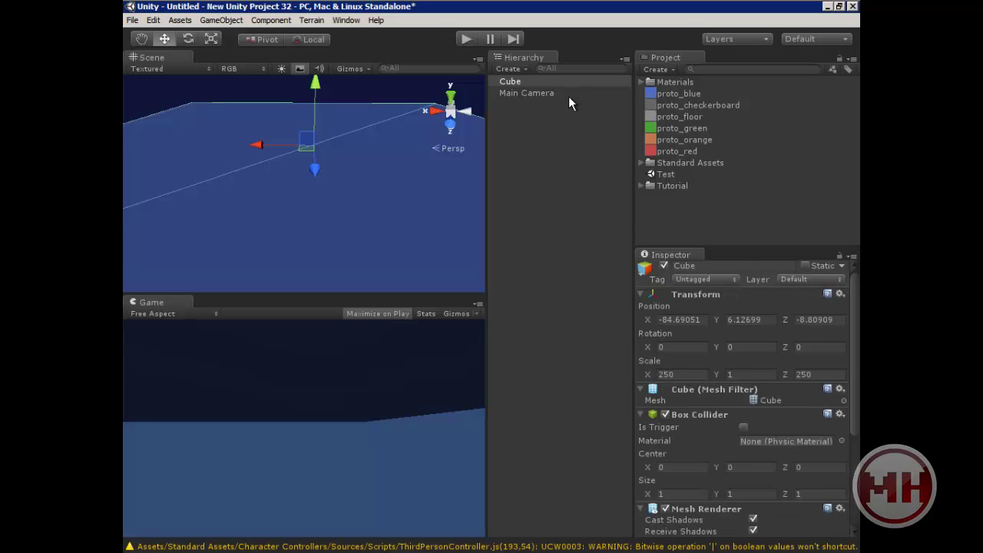
scroll(685, 403, "down", 5)
left_click(694, 494)
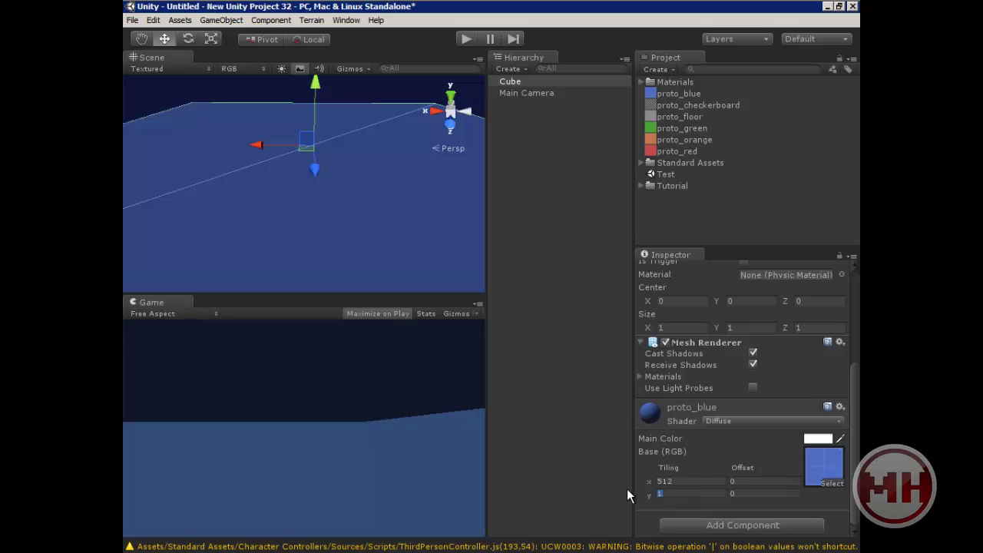
type("512")
scroll(313, 205, "down", 5)
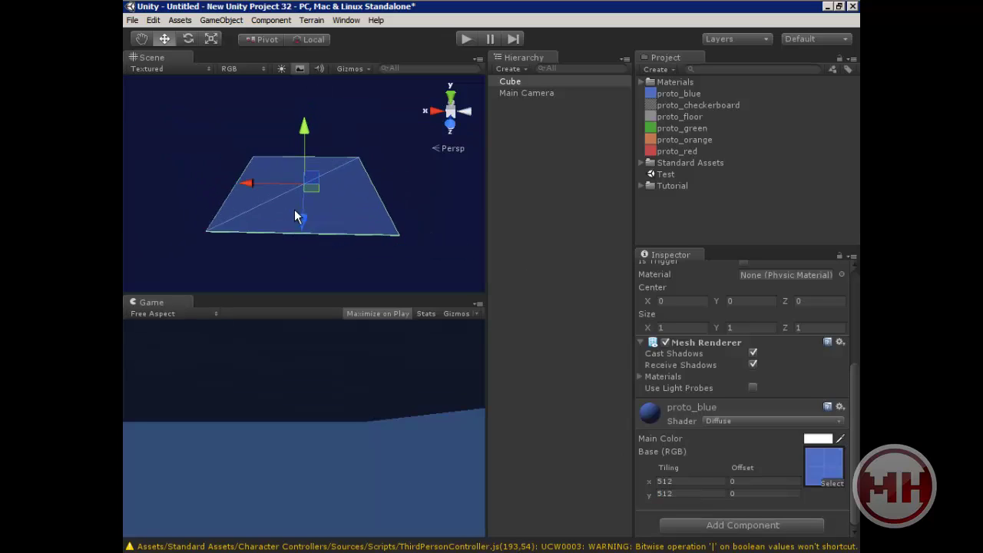
scroll(330, 219, "up", 5)
scroll(330, 218, "up", 5)
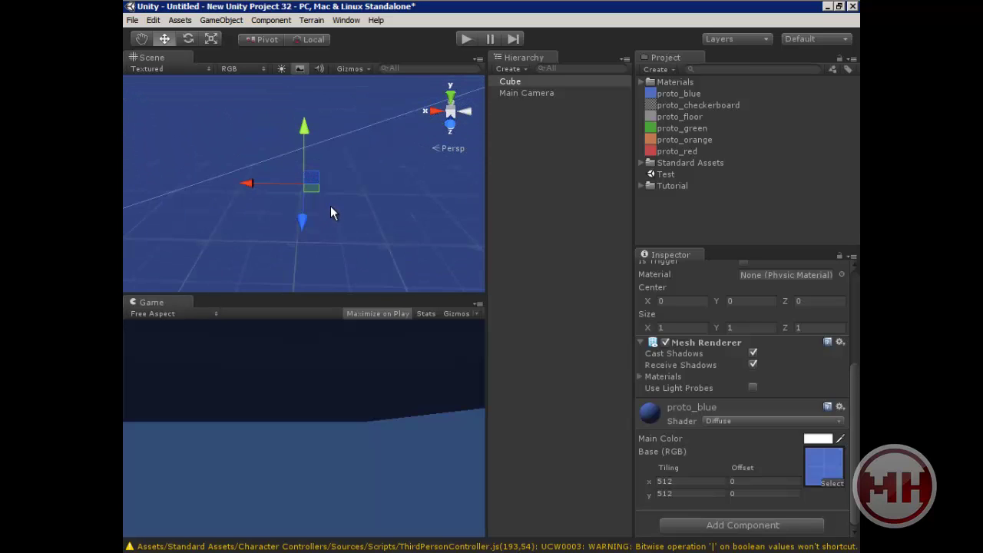
right_click_drag(330, 206, 840, 174)
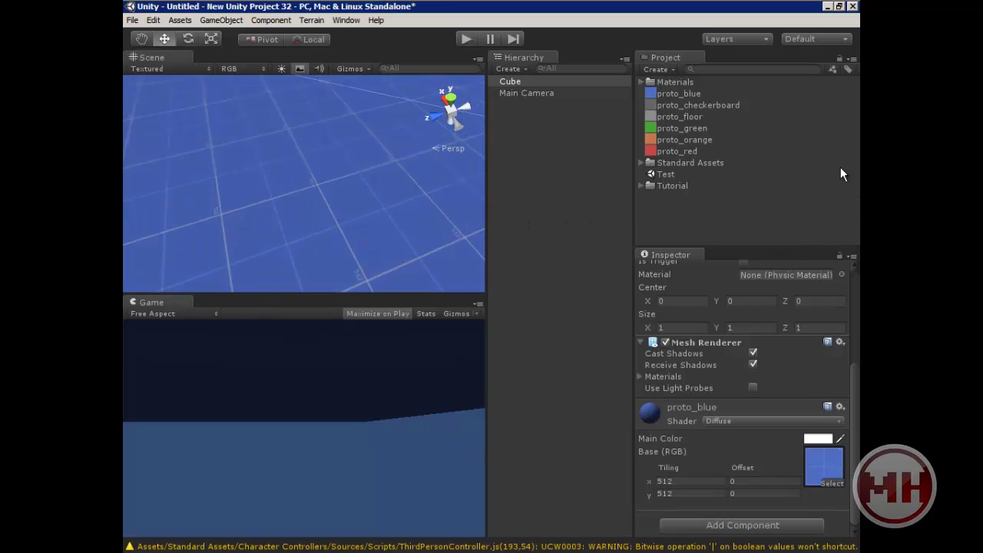
Drag a First Person Controller from Standard Assets > Character Controllers onto the floor and raise it.
left_click(641, 162)
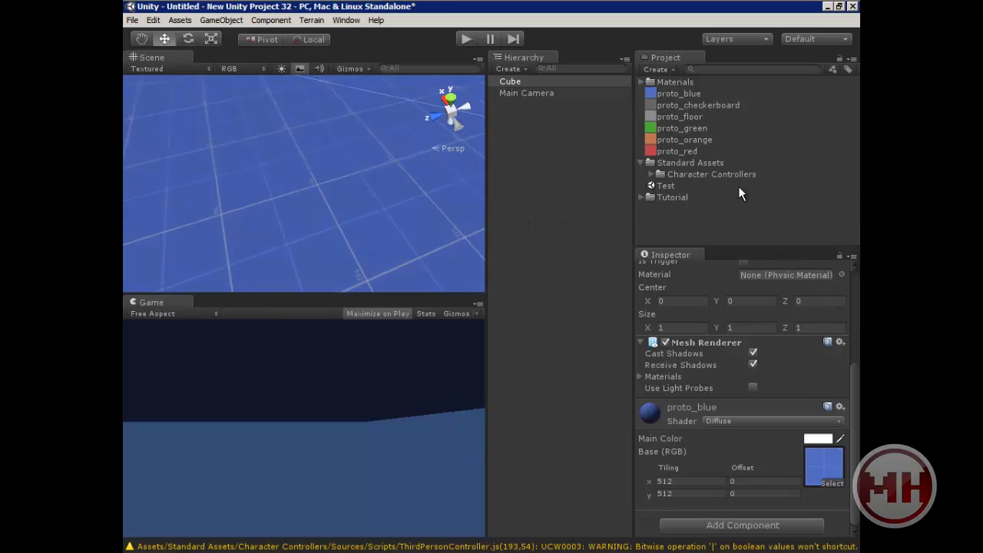
left_click(650, 175)
left_click_drag(738, 198, 278, 192)
scroll(341, 182, "down", 5)
left_click_drag(340, 182, 136, 128, "alt")
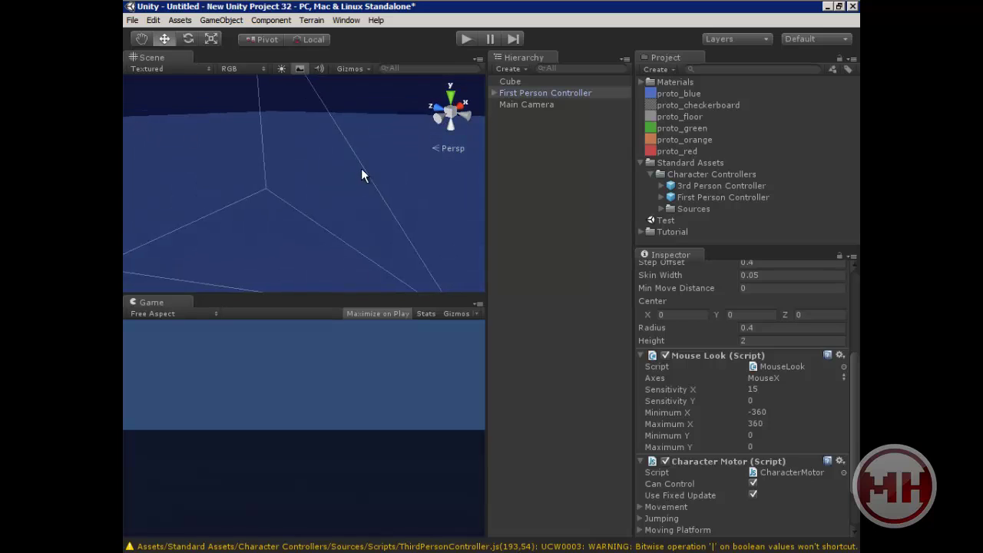
scroll(361, 168, "down", 2)
left_click_drag(382, 222, 384, 211)
Test the scene in Play mode twice, stopping each run to return to editing.
left_click(468, 40)
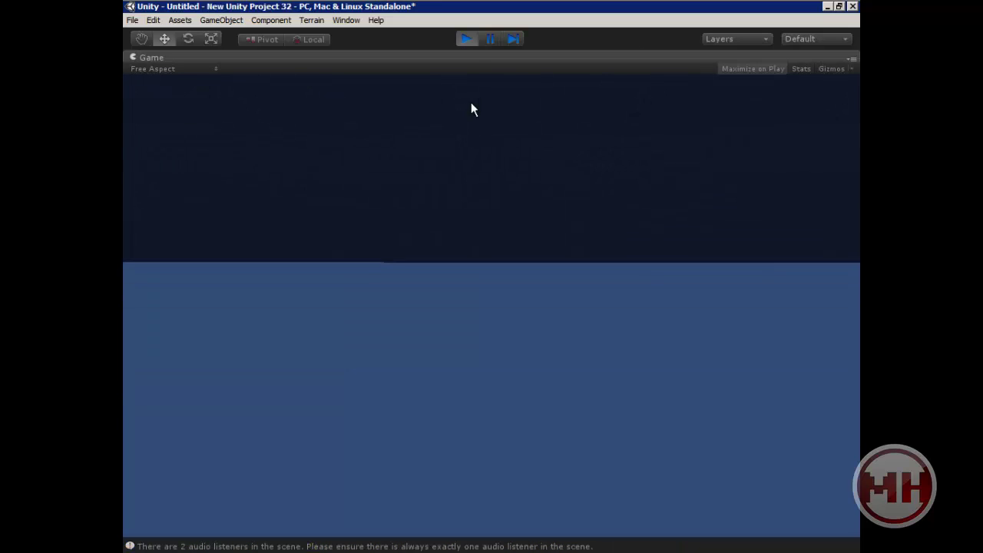
left_click(468, 39)
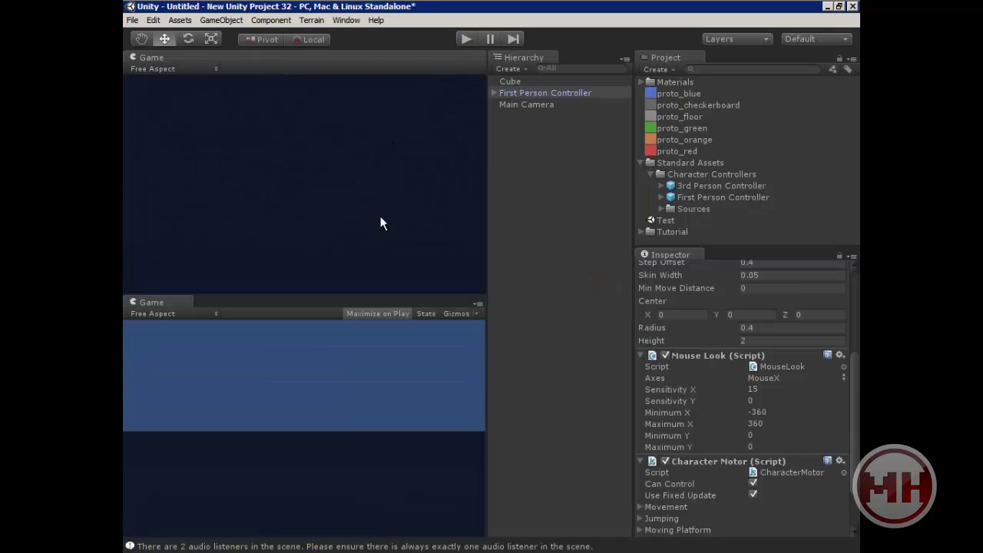
left_click(466, 40)
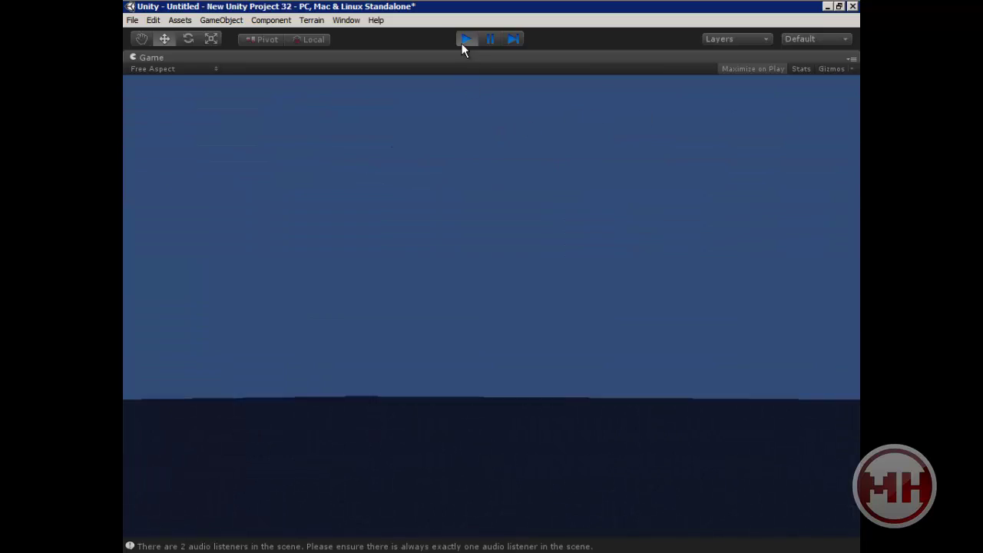
left_click(464, 39)
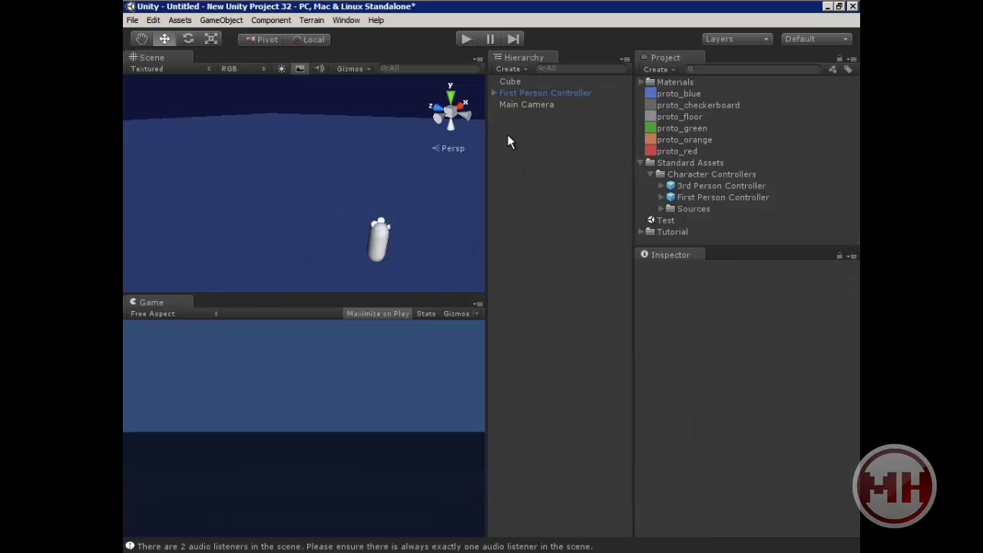
Add a Point Light via GameObject > Create Other and orbit the view around it.
left_click(221, 20)
mouse_move(232, 47)
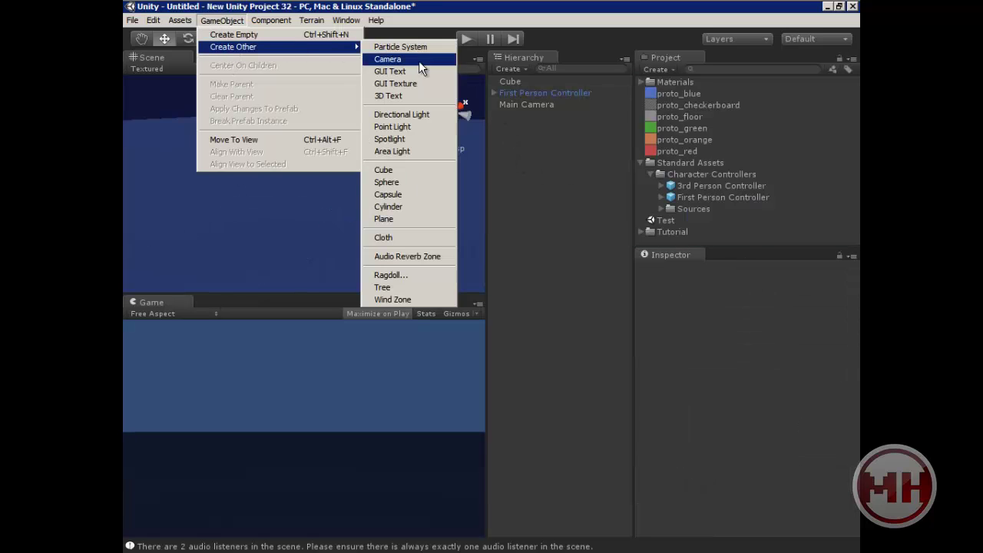
left_click(407, 126)
scroll(384, 228, "down", 4)
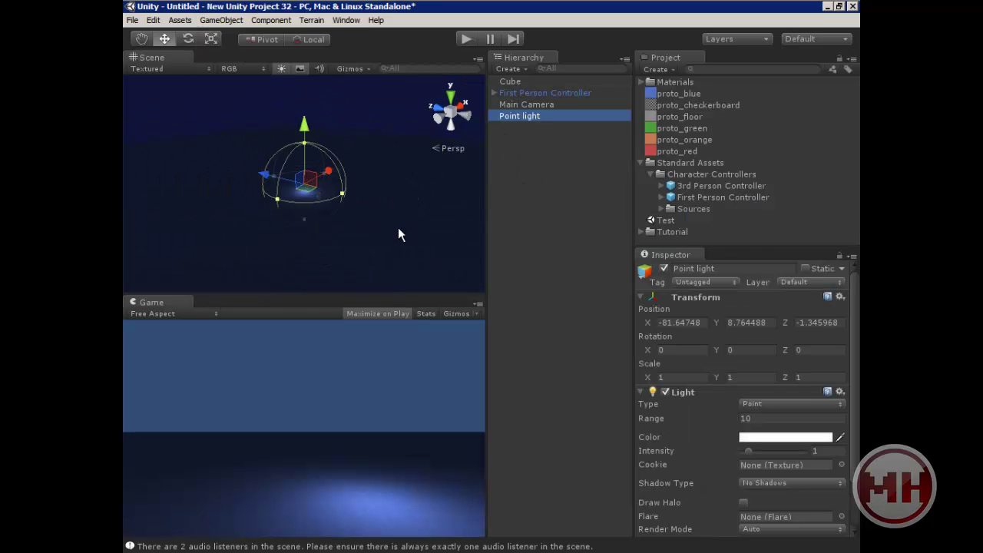
left_click(364, 176, "alt")
left_click_drag(364, 176, 367, 230, "alt")
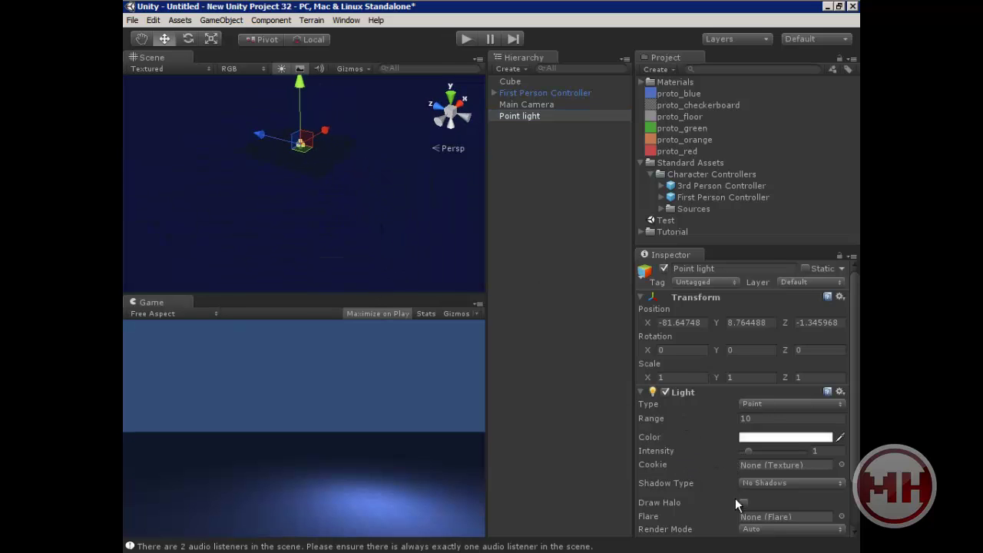
Widen the point light's Range to 291.75 and raise it above the floor.
left_click_drag(653, 418, 539, 141)
left_click_drag(297, 96, 301, 72)
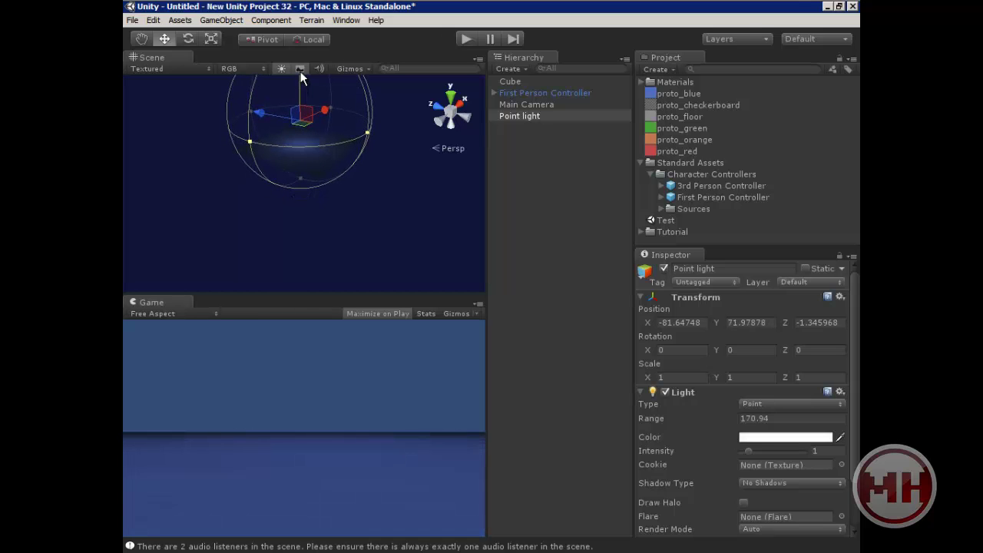
left_click_drag(673, 419, 135, 398)
scroll(242, 112, "down", 4)
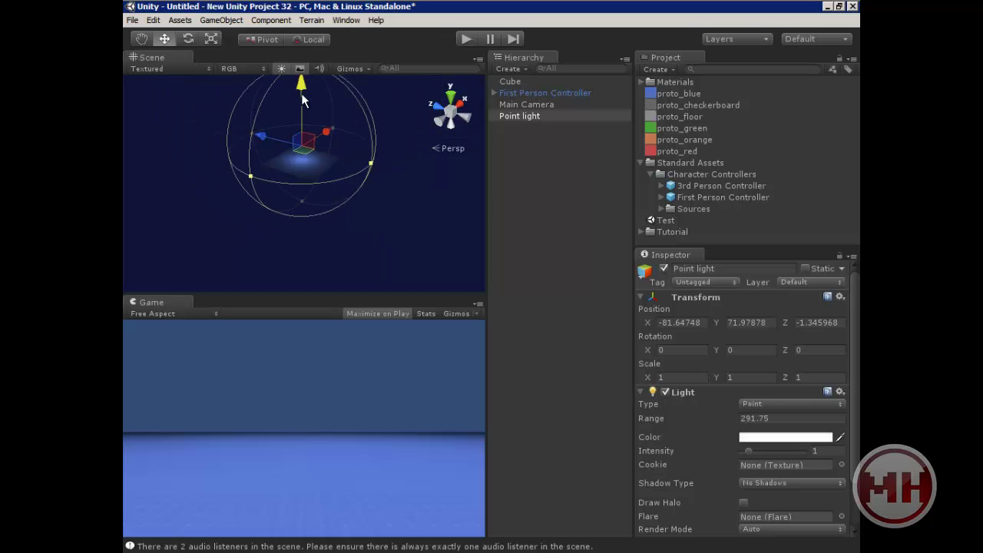
left_click_drag(301, 93, 307, 89)
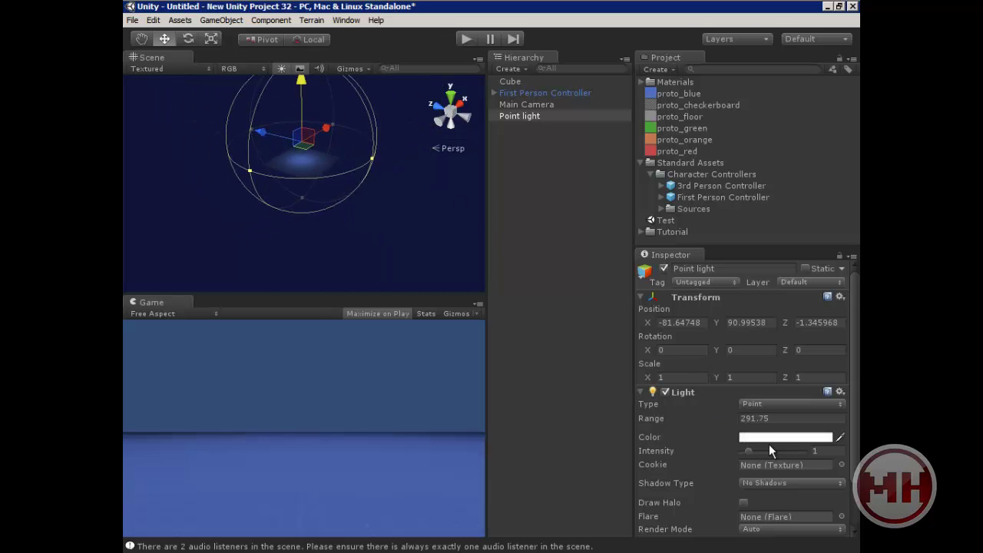
Set the light's Intensity to 1.46, lift and nudge it, then start a test run.
left_click_drag(748, 455, 754, 452)
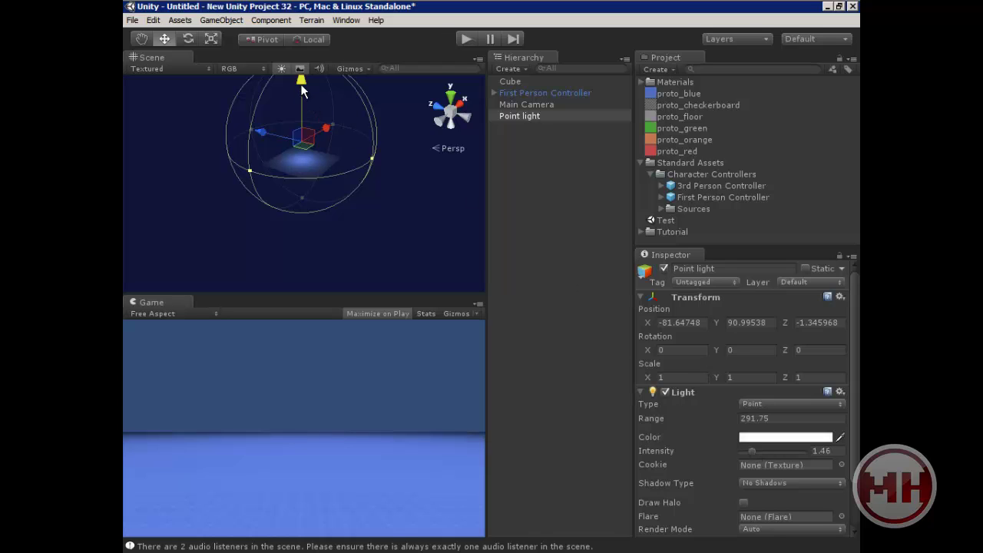
left_click_drag(301, 92, 301, 89)
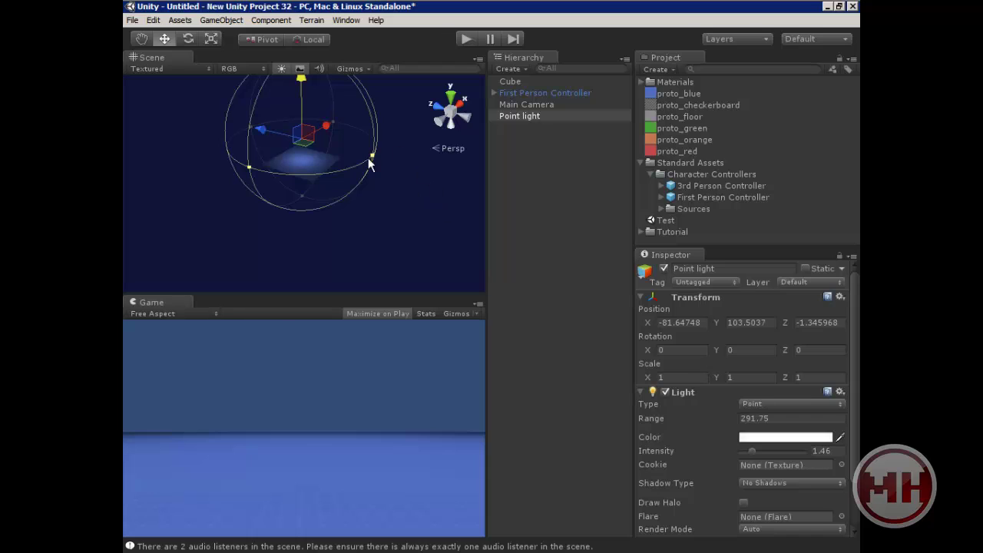
left_click_drag(285, 132, 285, 133)
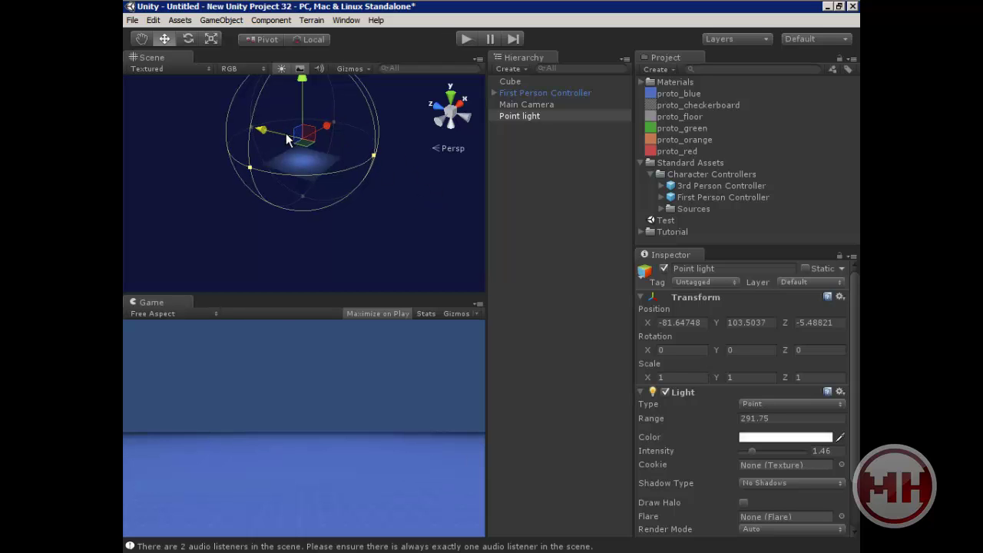
left_click(466, 39)
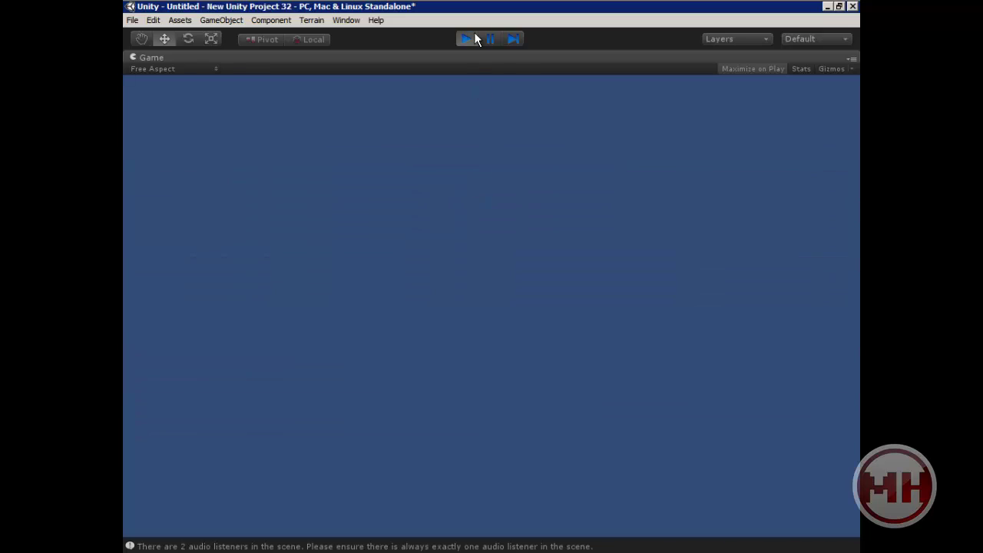
left_click(469, 38)
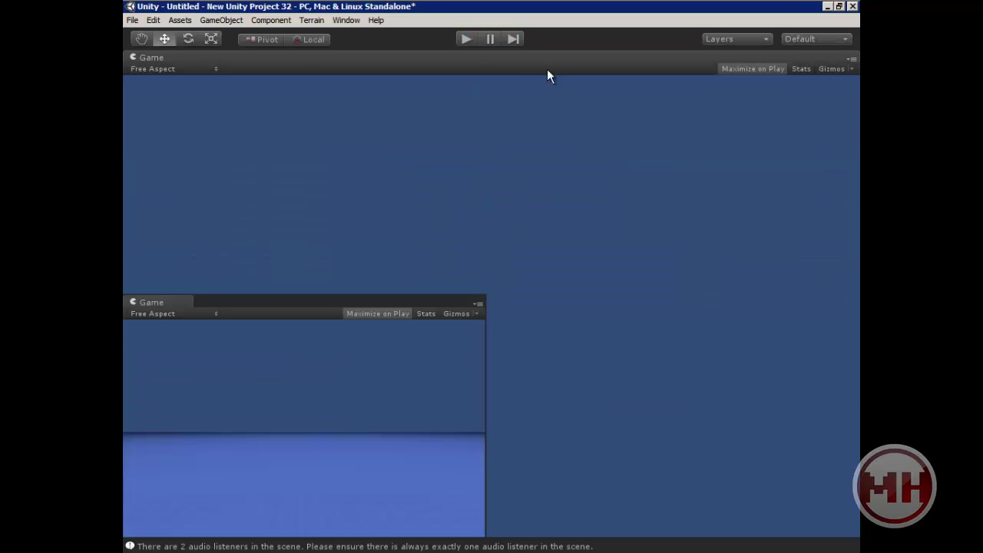
Frame the First Person Controller and expand its children in the Hierarchy.
double_click(530, 93)
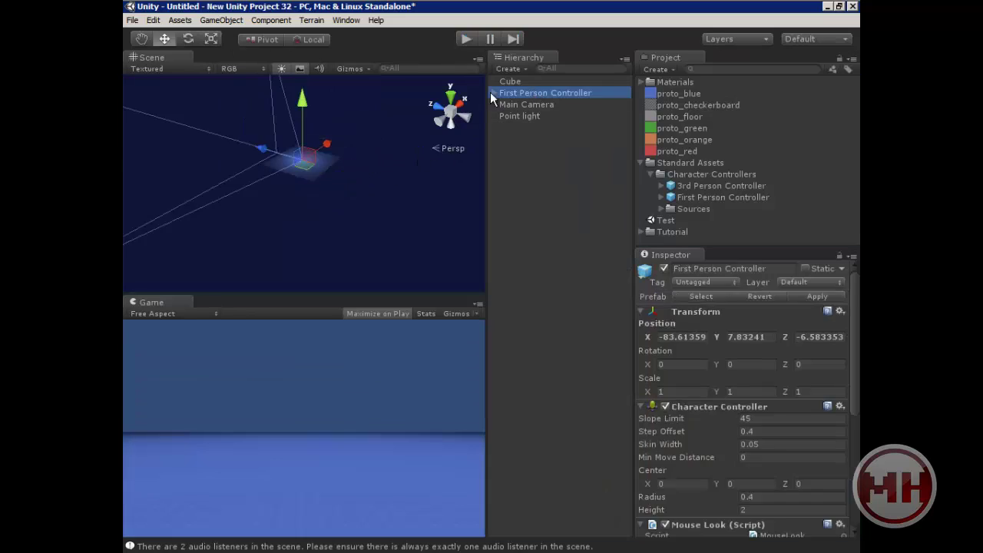
left_click(493, 93)
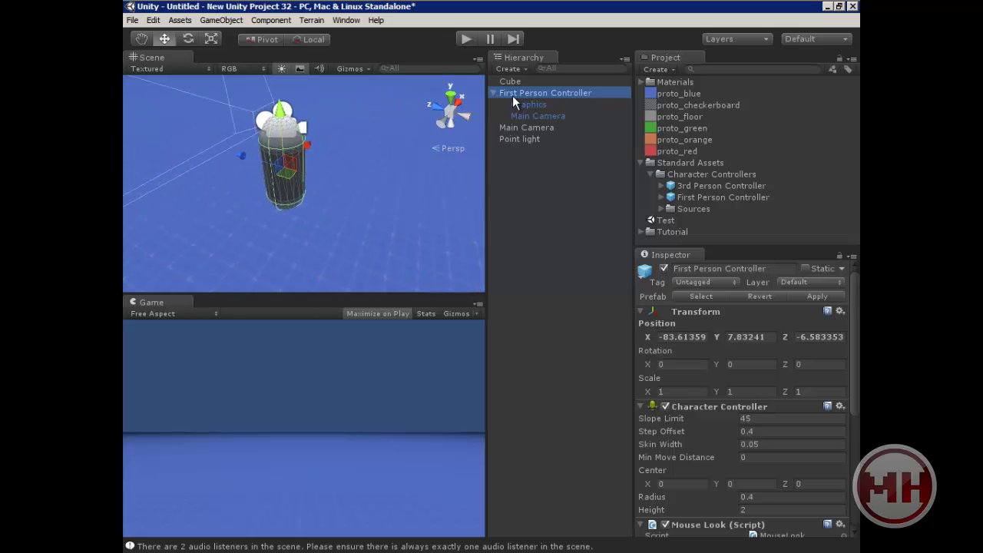
left_click(528, 115)
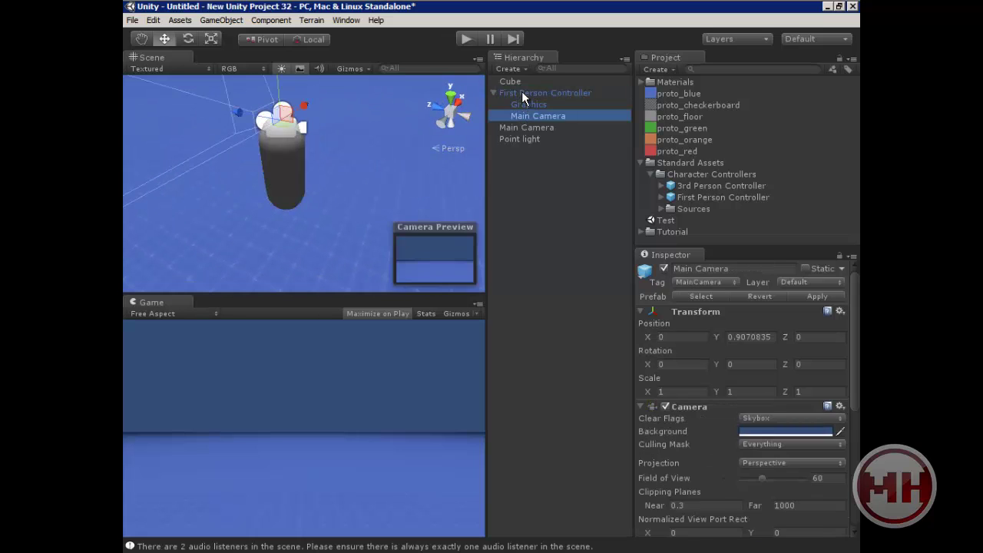
left_click(521, 92)
Create an empty object, parent it to First Person Controller, and rename it CubeSpawner.
left_click(220, 20)
left_click(229, 35)
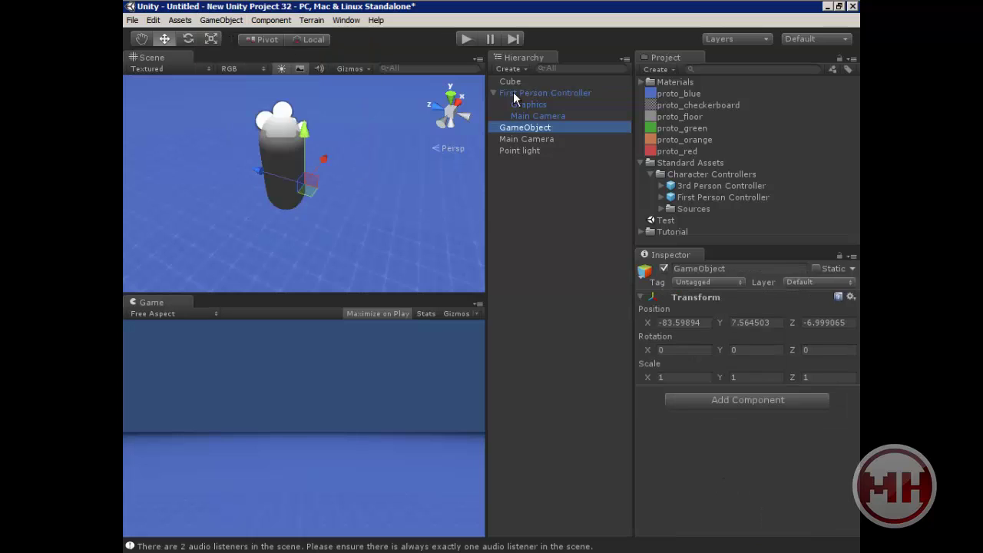
left_click_drag(528, 131, 539, 91)
left_click_drag(535, 100, 536, 99)
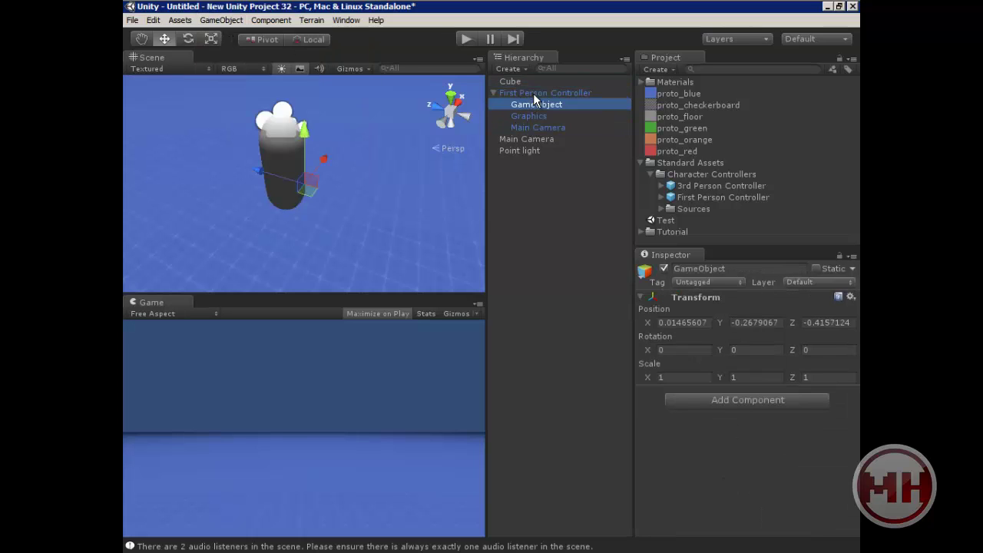
left_click(538, 105)
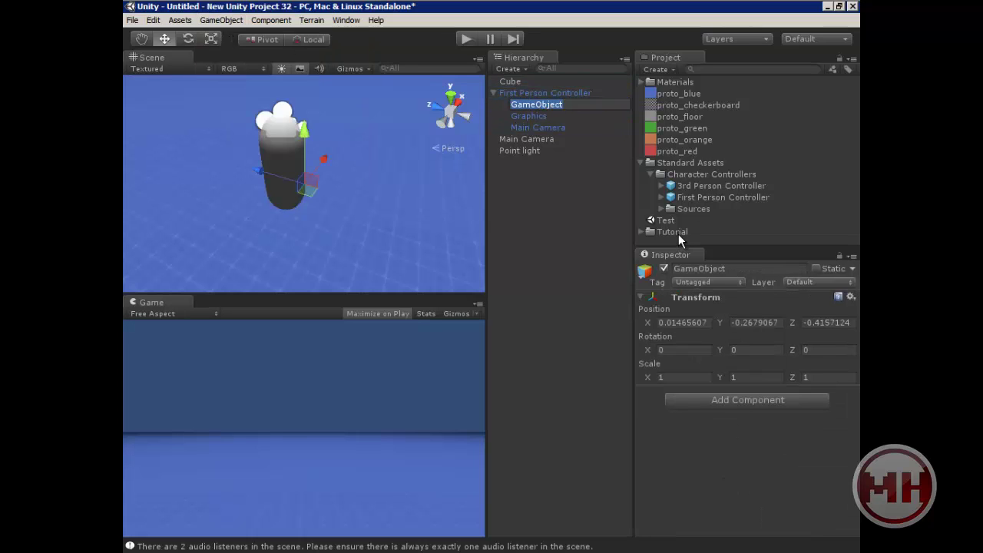
key("BackSpace")
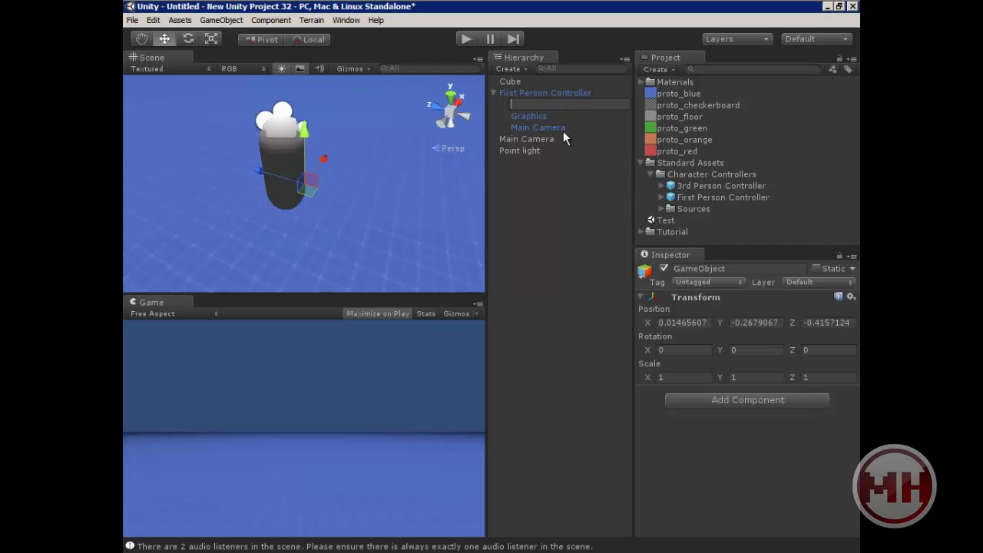
type("CubeSpawner")
key("Return")
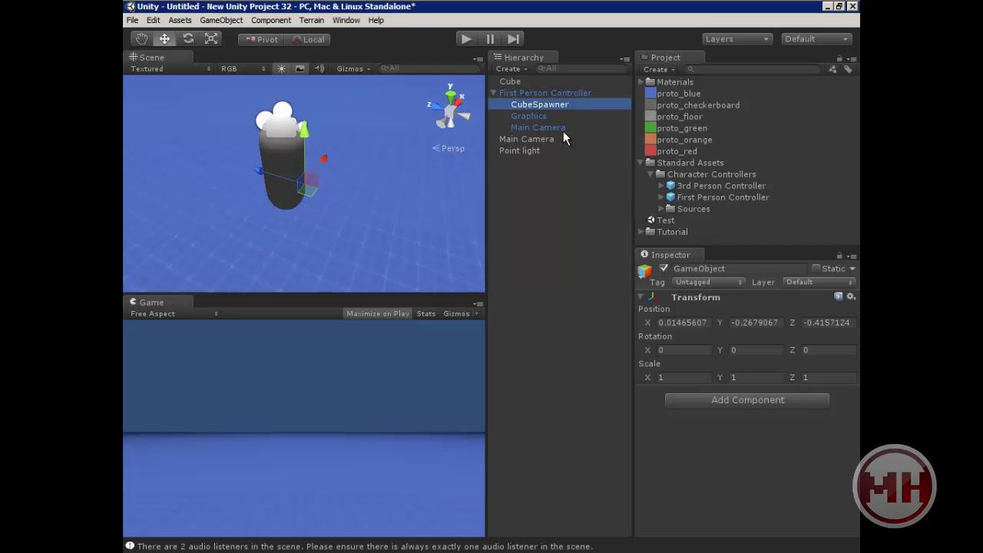
From the Tutorial folder, attach the SetUp script to CubeSpawner and select the Derp cube.
left_click(643, 231)
scroll(660, 231, "down", 1)
left_click_drag(678, 240, 543, 108)
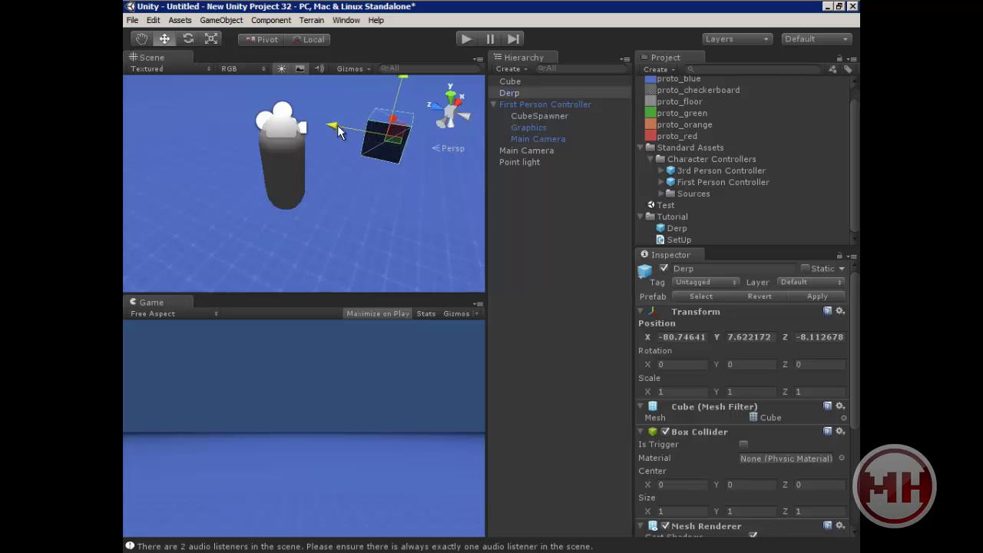
left_click(366, 137)
left_click(367, 137)
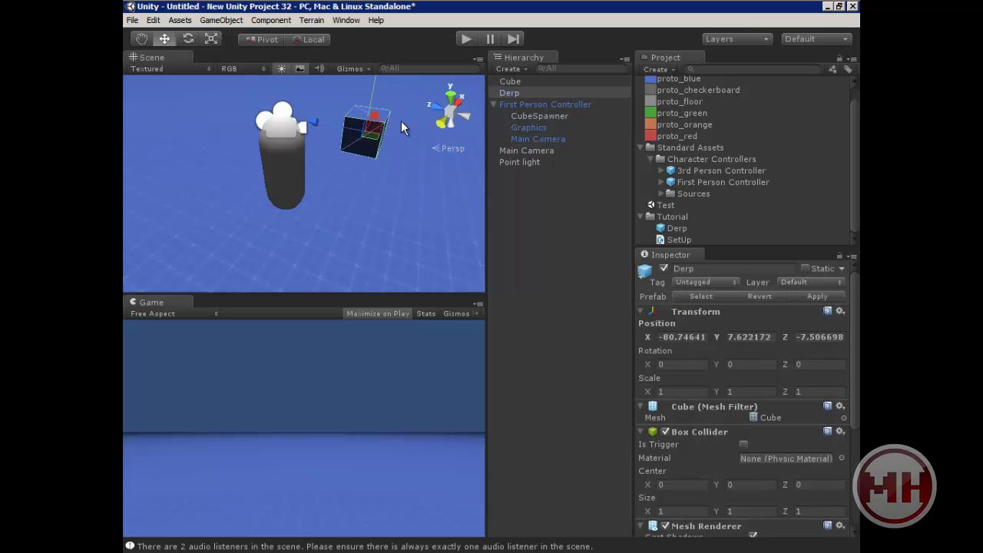